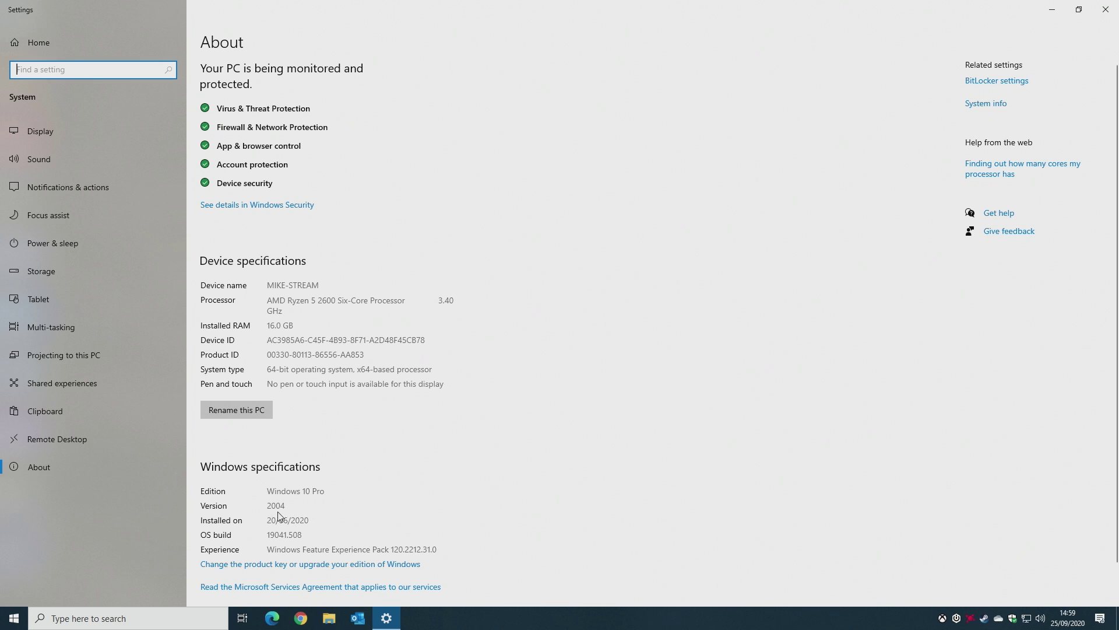
# - Close About, reopen Settings from Start and go to Update & Security > Windows Insider Programme
pyautogui.click(1106, 9)
pyautogui.click(14, 618)
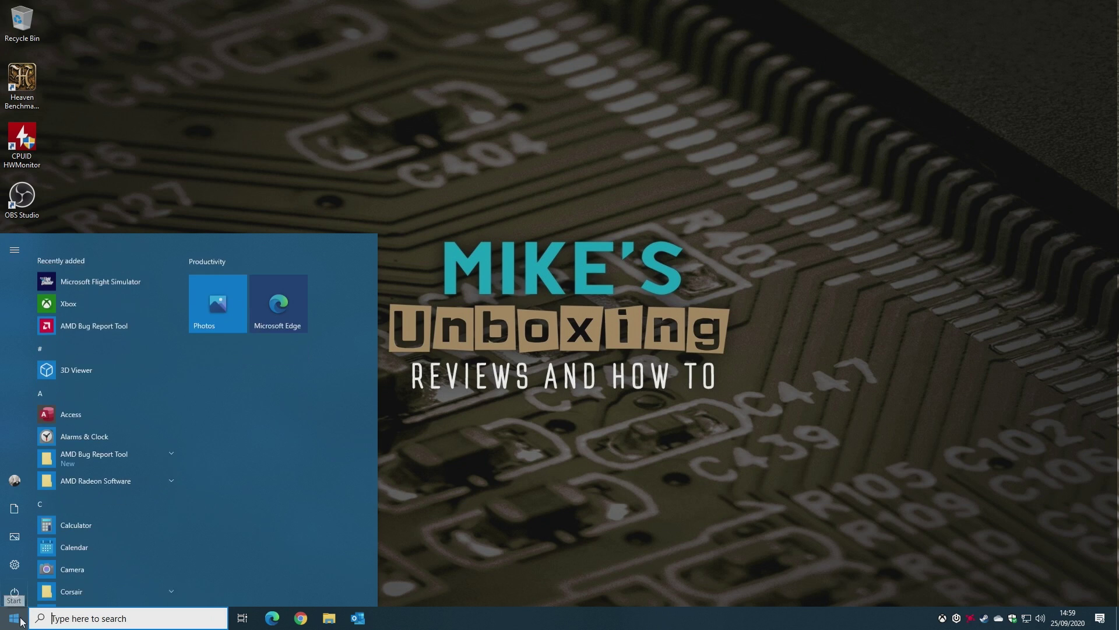
pyautogui.click(13, 569)
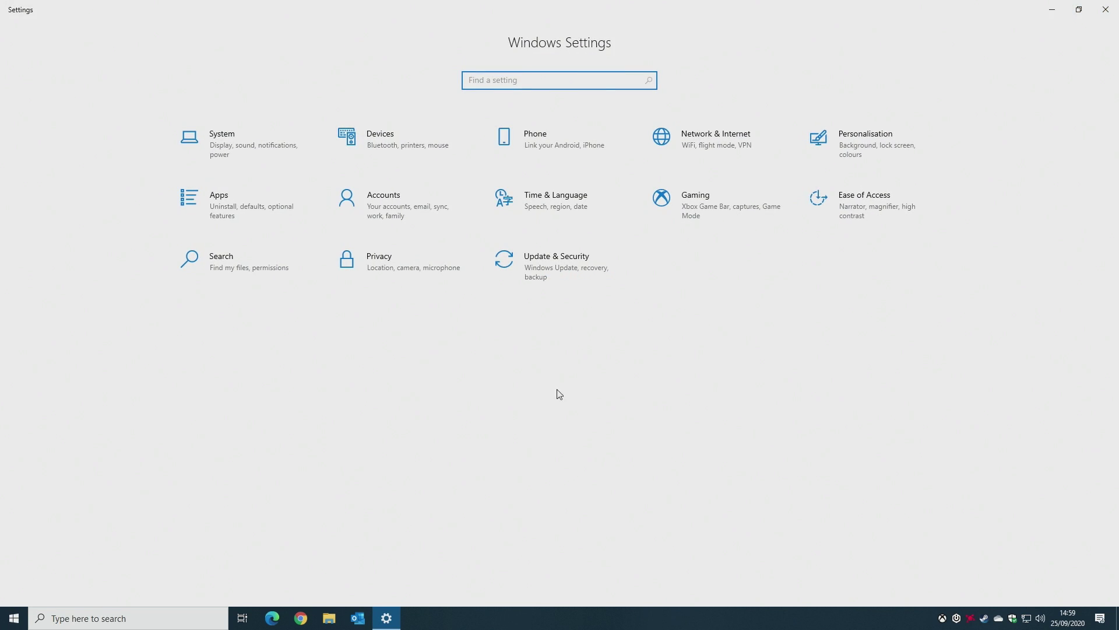
pyautogui.click(545, 269)
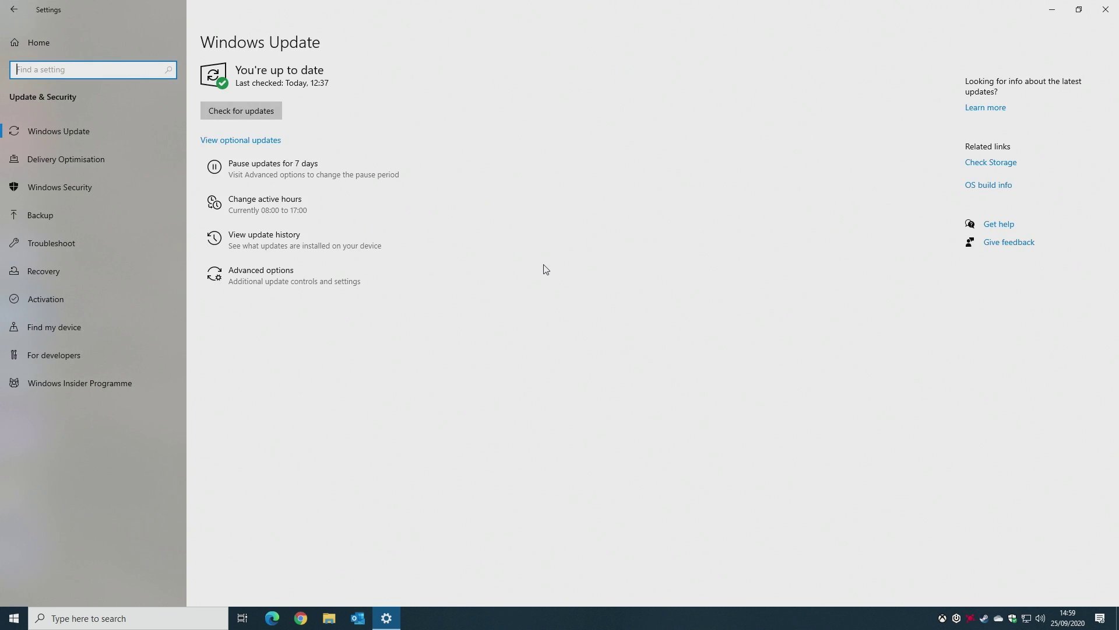
pyautogui.click(59, 389)
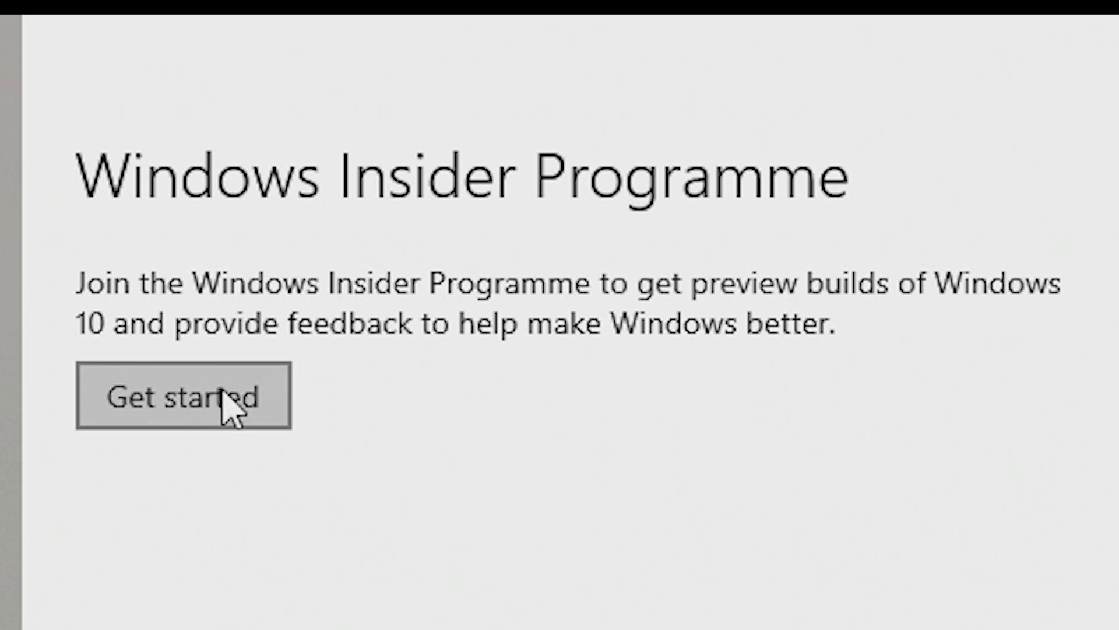
# - Link the signed-in account to the Insider Programme and choose the Release Preview Channel
pyautogui.click(163, 401)
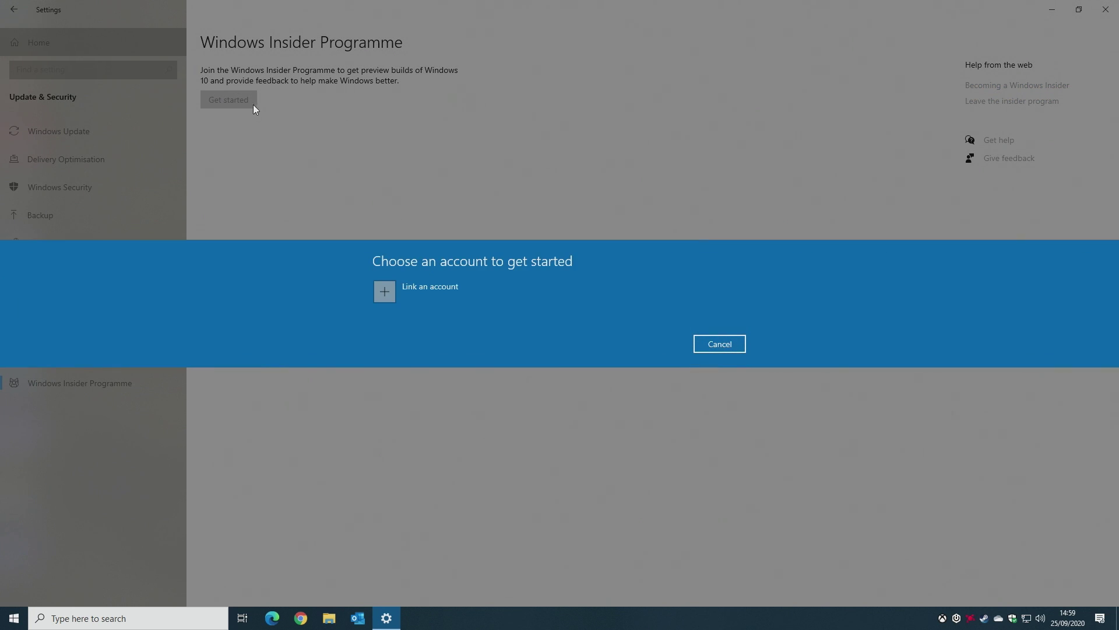
pyautogui.click(387, 292)
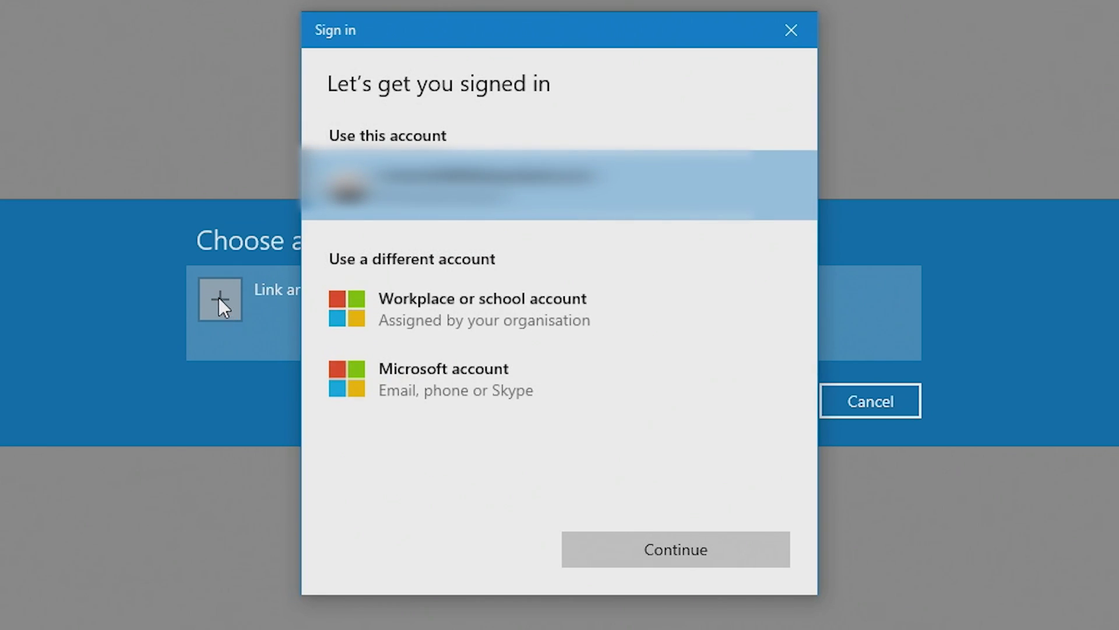
pyautogui.click(420, 210)
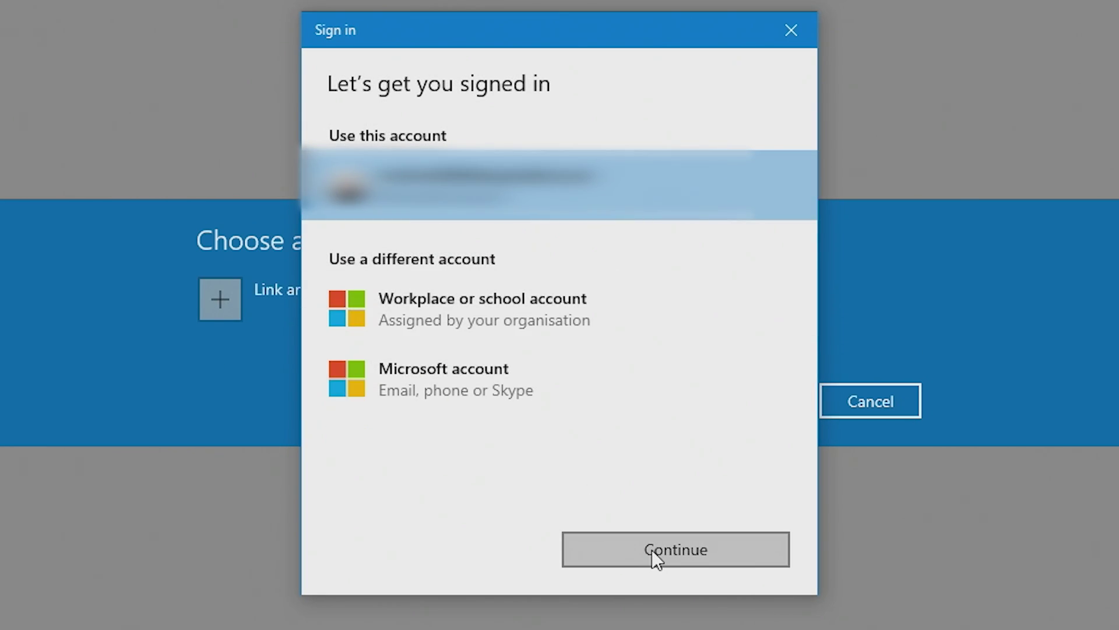
pyautogui.click(651, 549)
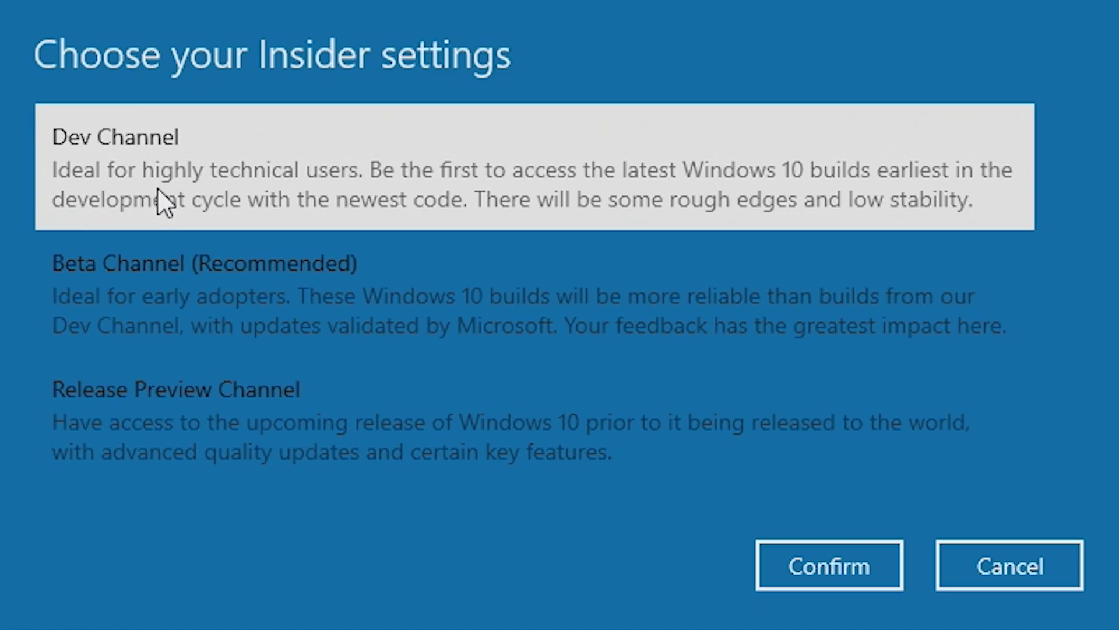
pyautogui.click(180, 425)
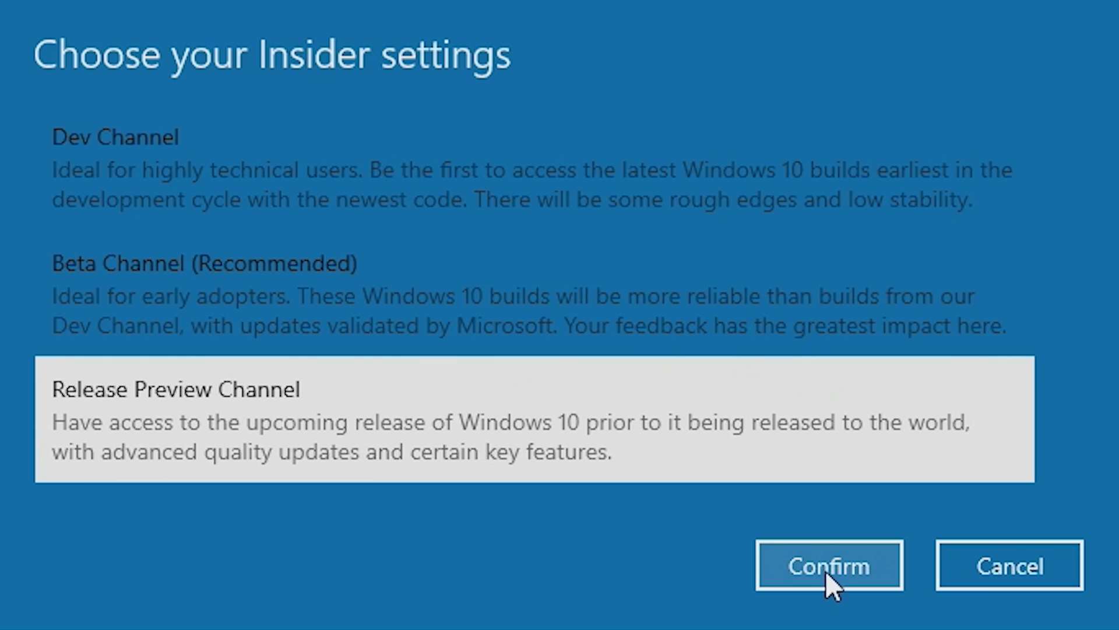
pyautogui.click(826, 569)
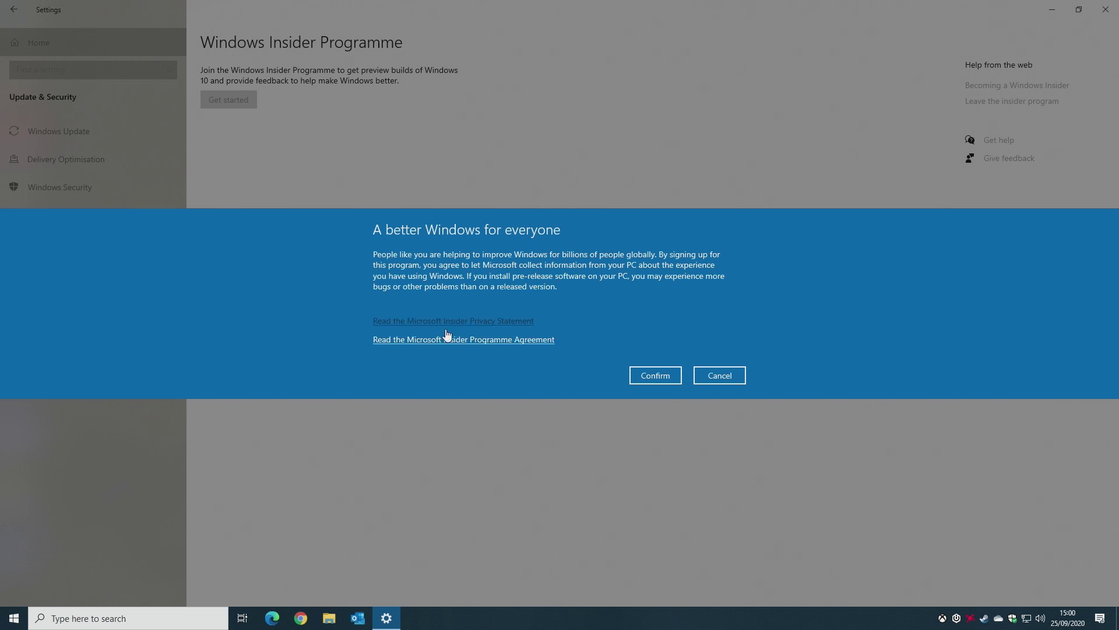
# - Accept the Insider programme agreement and restart the PC to complete enrolment
pyautogui.click(651, 375)
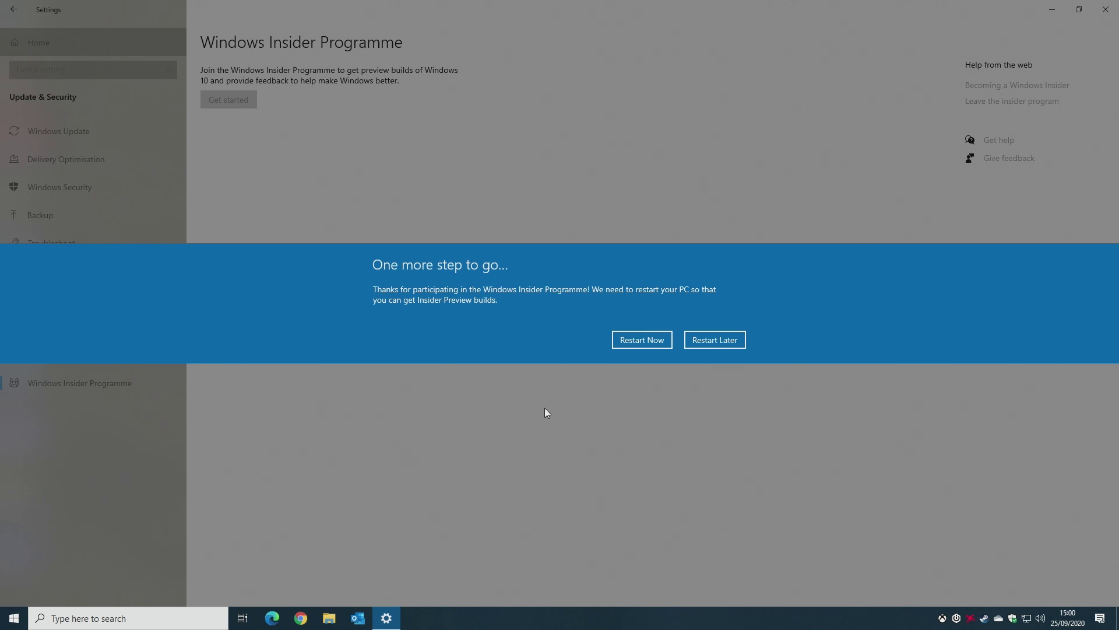
pyautogui.click(636, 340)
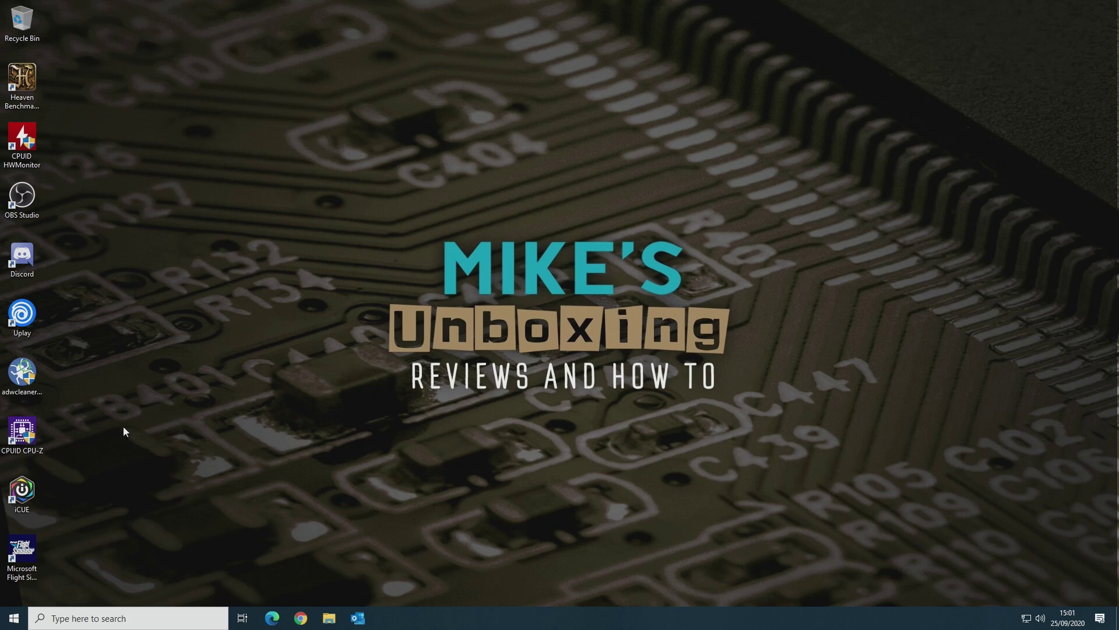
# - Reopen Settings from Start and view Update & Security, where the 20H2 feature update is offered
pyautogui.click(10, 616)
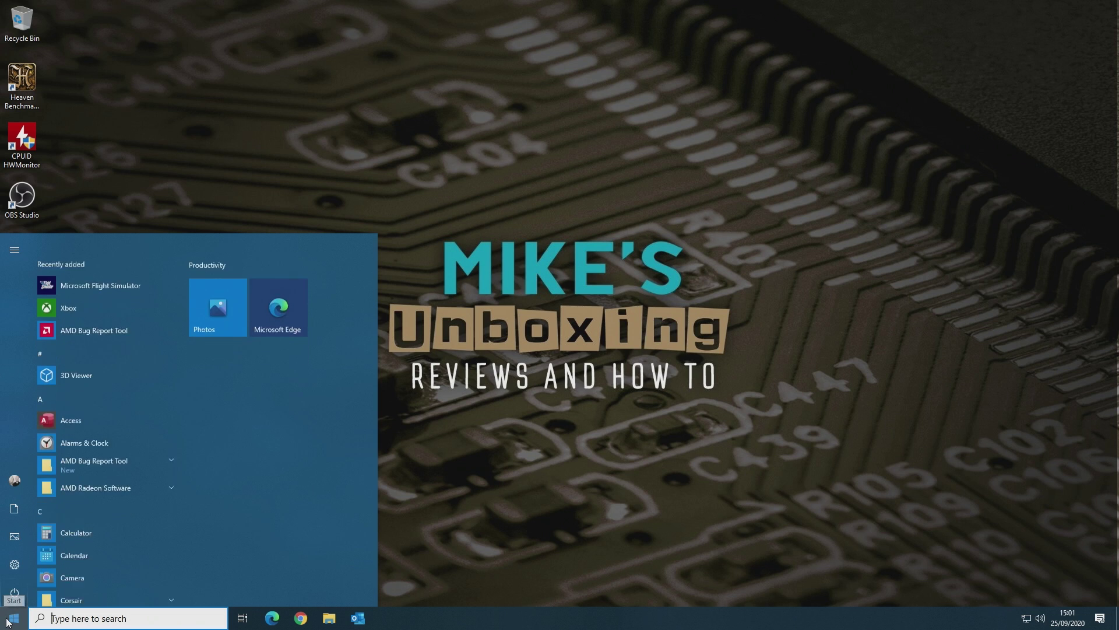
pyautogui.click(15, 564)
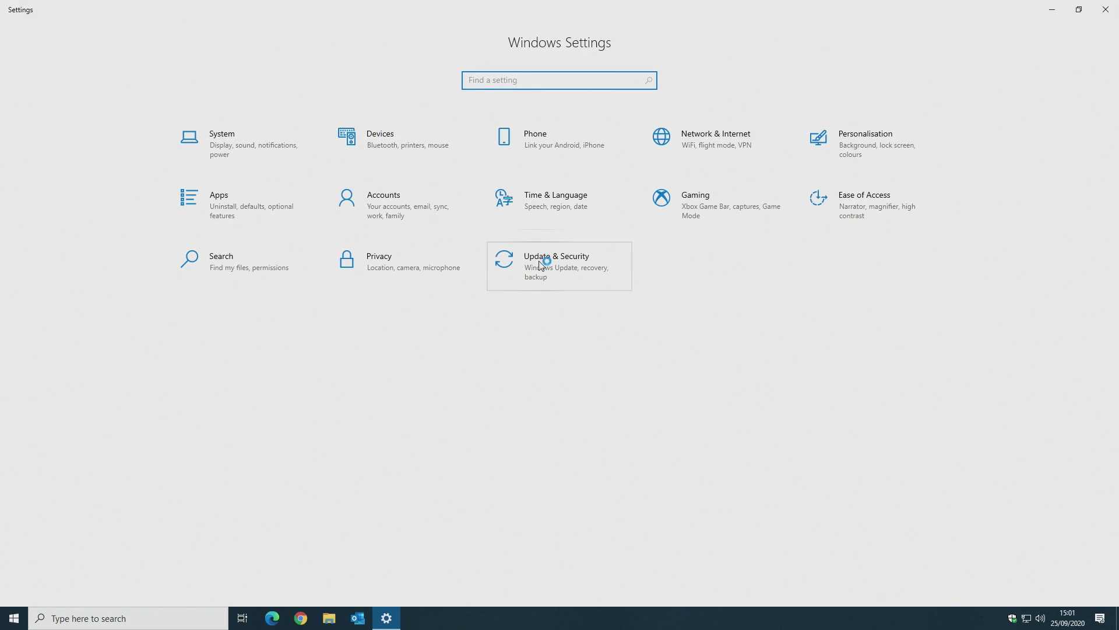
pyautogui.click(541, 264)
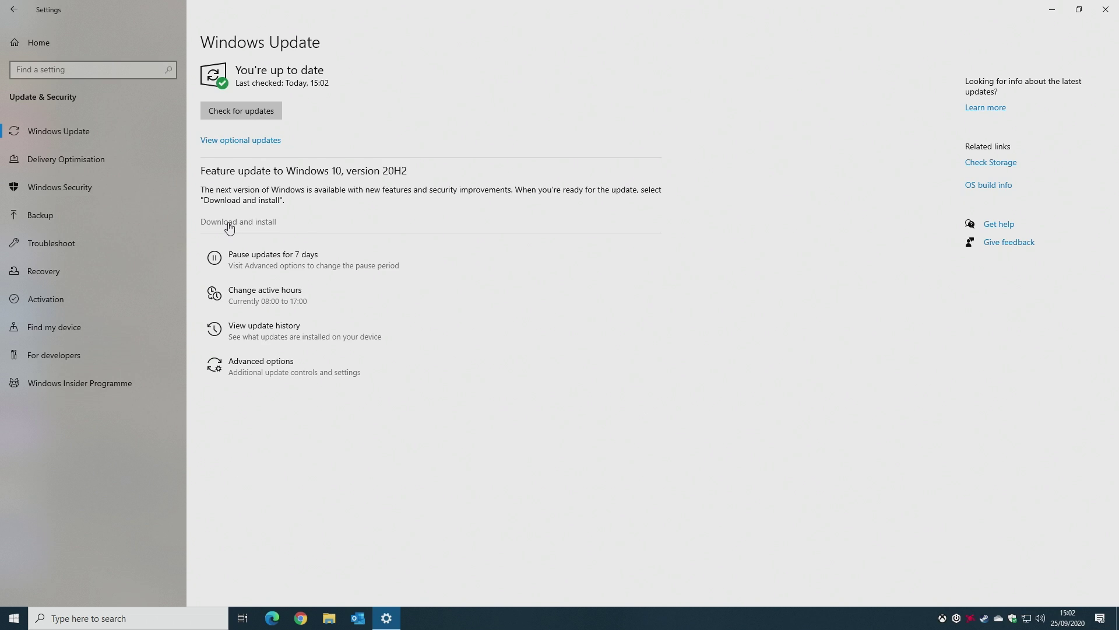
# - Download and install the Windows 10 version 20H2 feature update until it shows Restart required
pyautogui.click(229, 226)
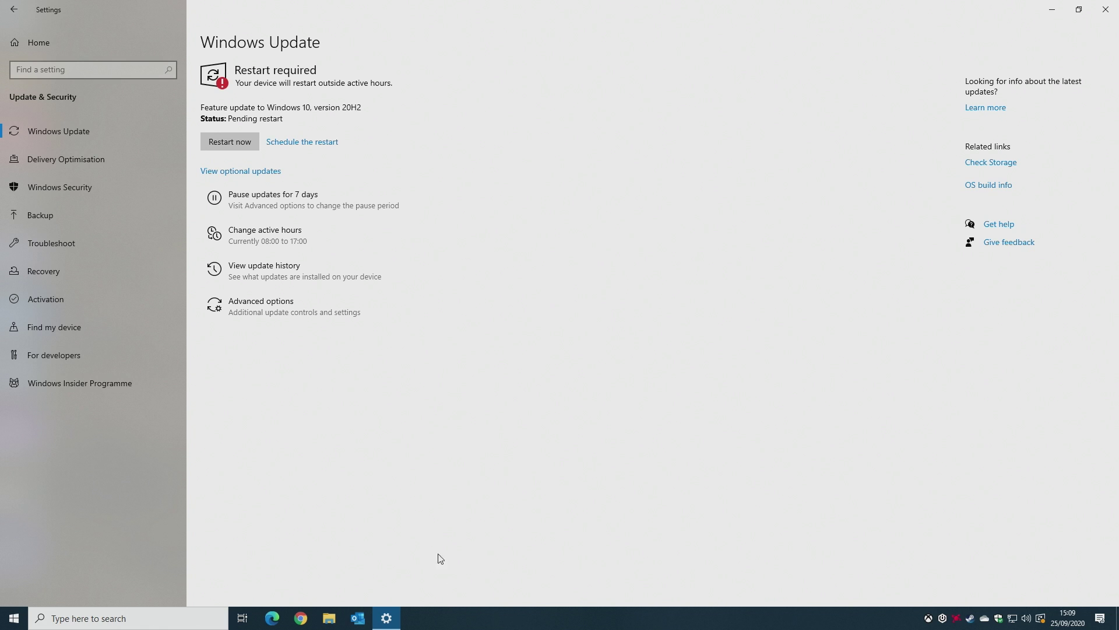
# - Restart the PC from Windows Update to apply the 20H2 feature update
pyautogui.click(228, 144)
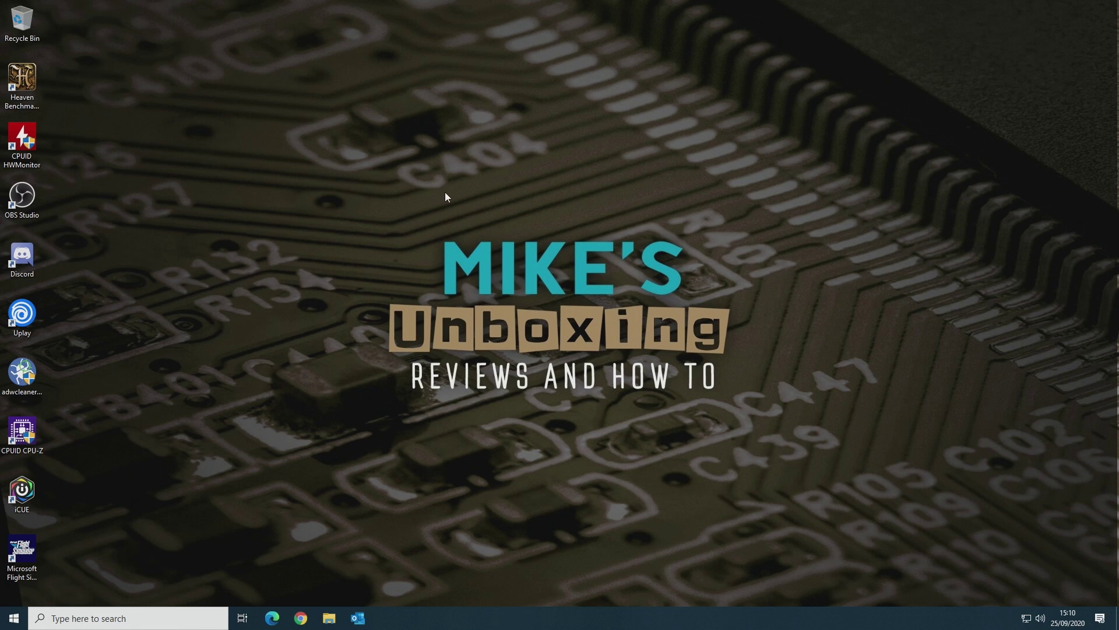
# - Open System > About via the Start right-click menu and copy the Windows and device specifications
pyautogui.rightClick(14, 618)
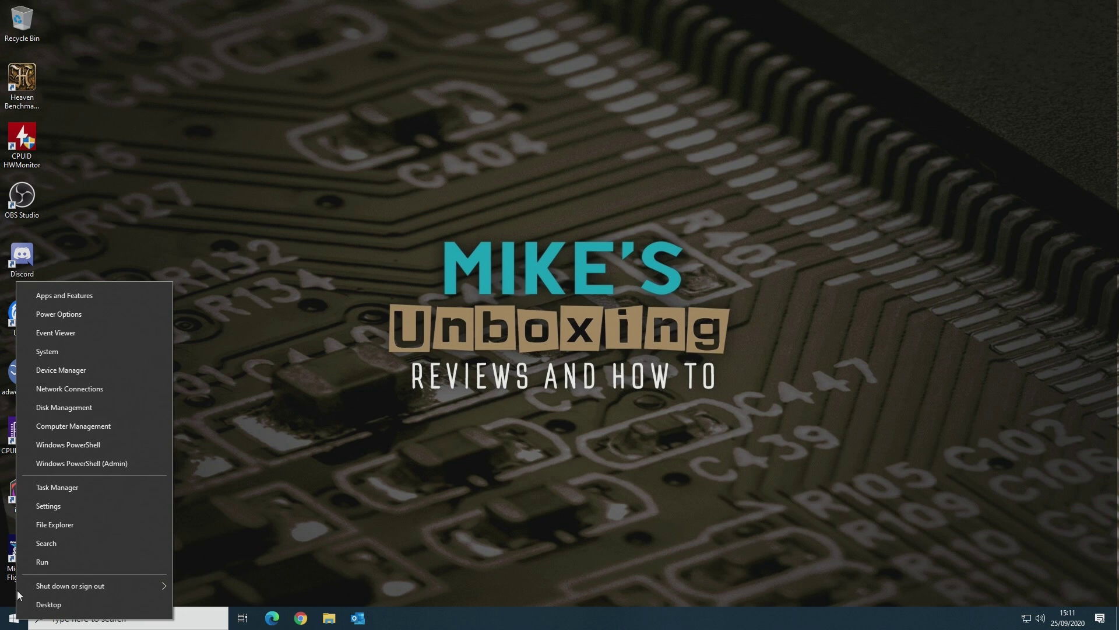
pyautogui.click(41, 352)
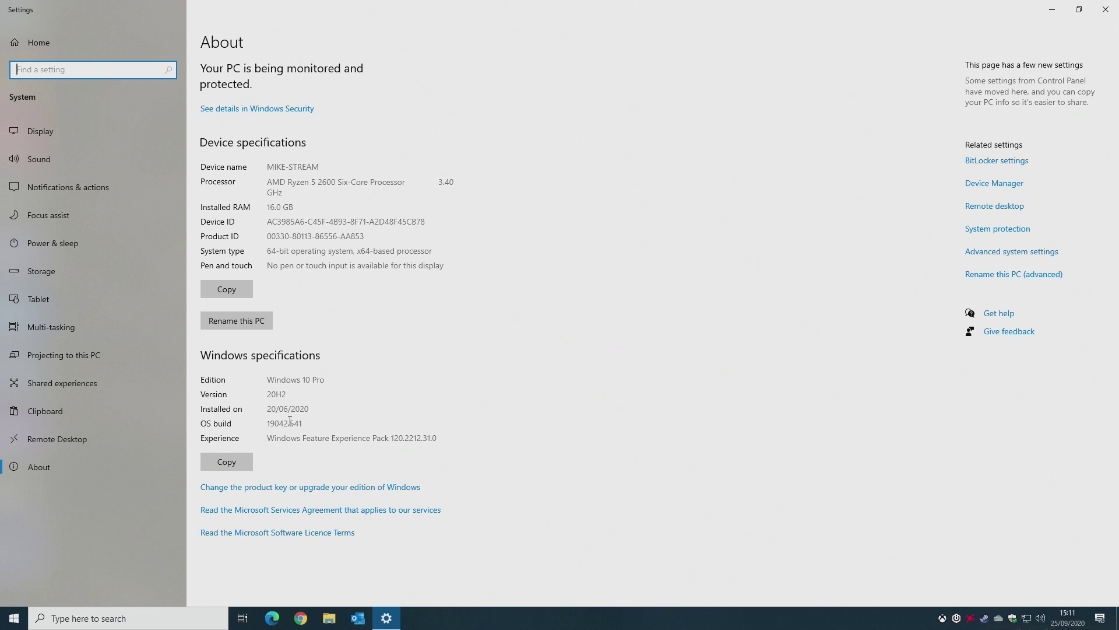
pyautogui.click(233, 464)
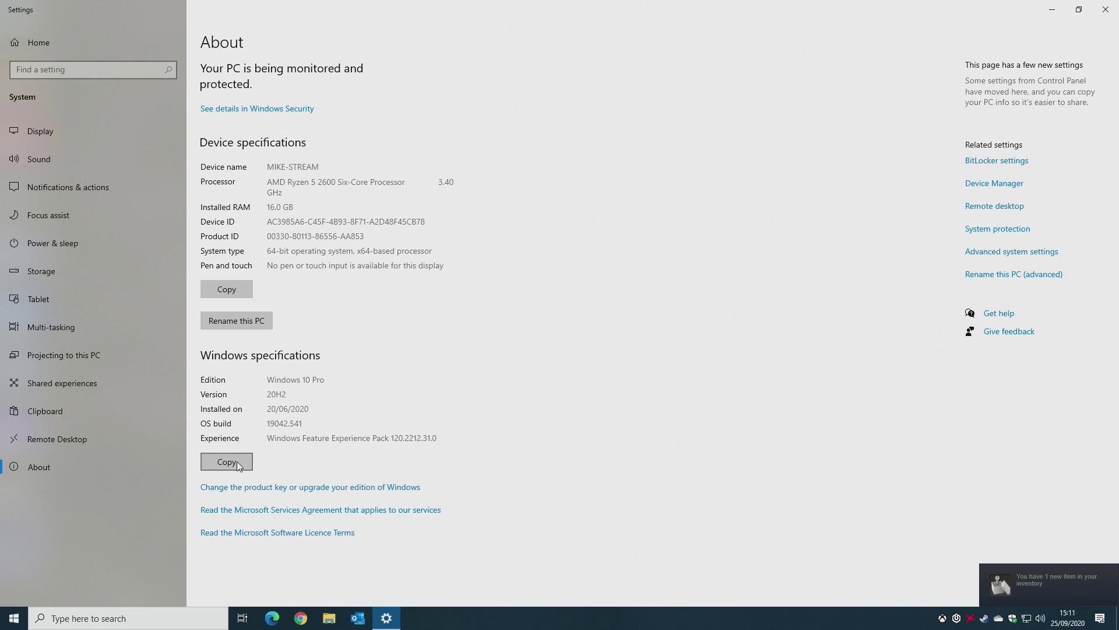
pyautogui.click(226, 291)
pyautogui.click(14, 617)
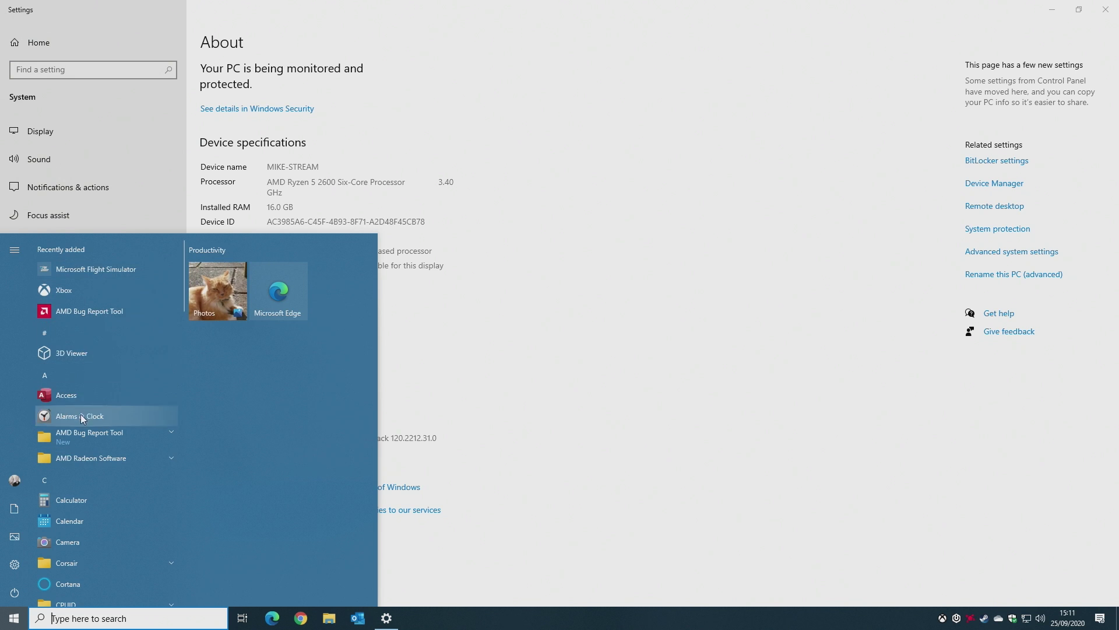
pyautogui.scroll(-3, 73, 410)
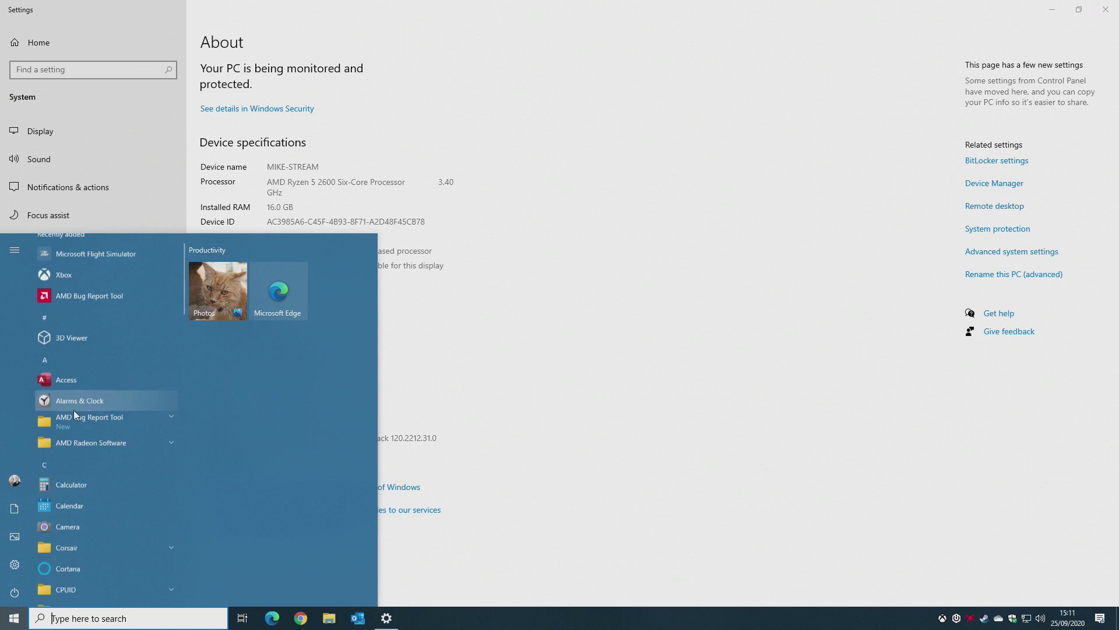
pyautogui.scroll(-5, 45, 497)
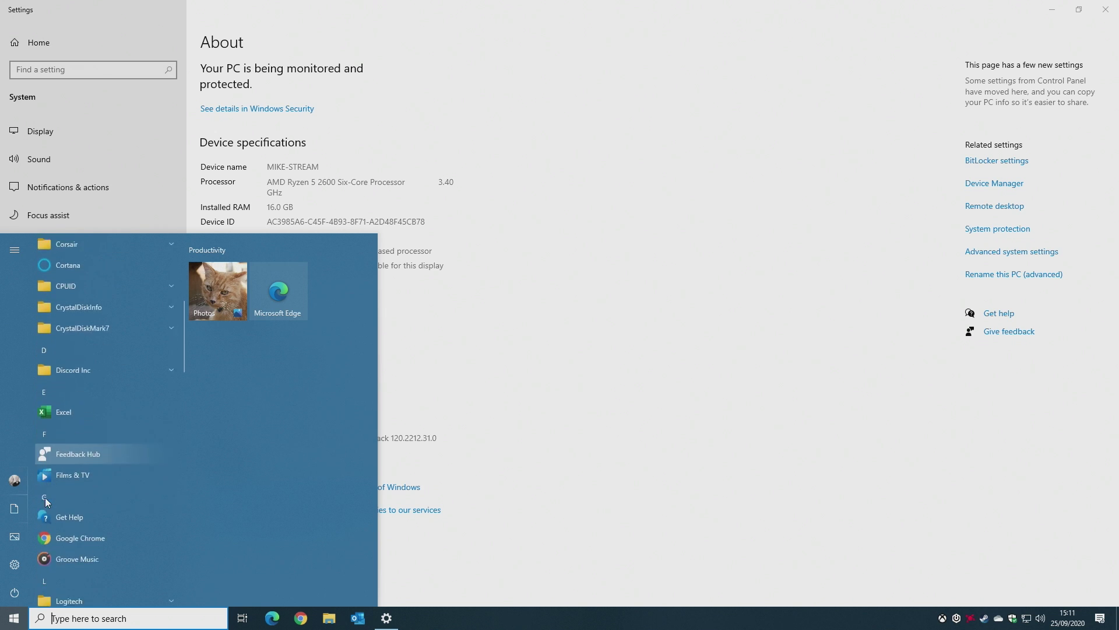
pyautogui.scroll(-10, 44, 496)
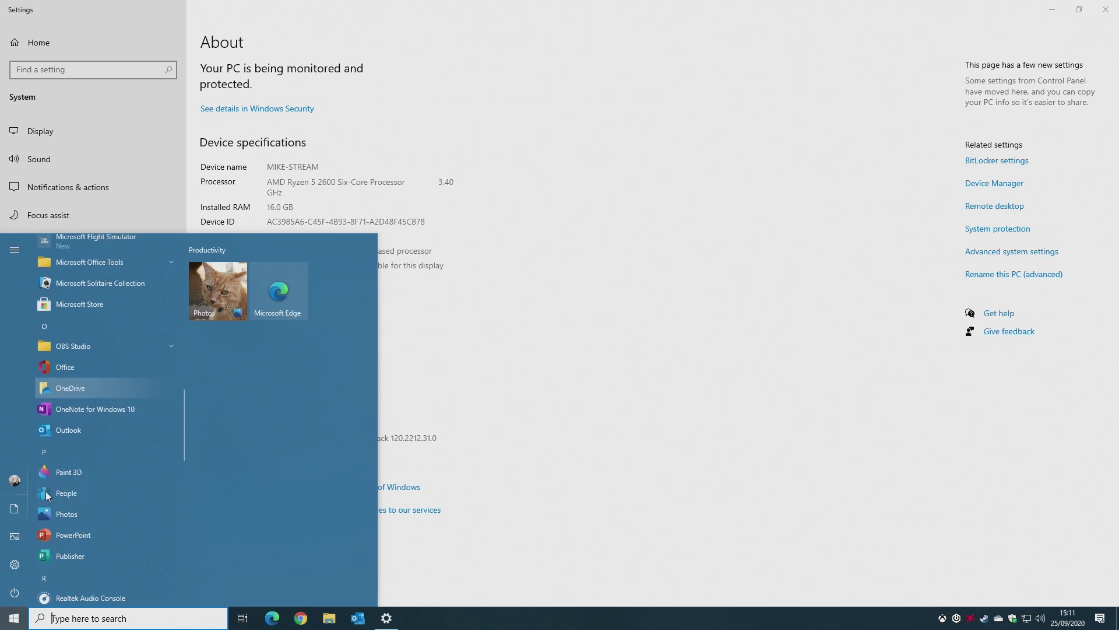
pyautogui.scroll(10, 52, 487)
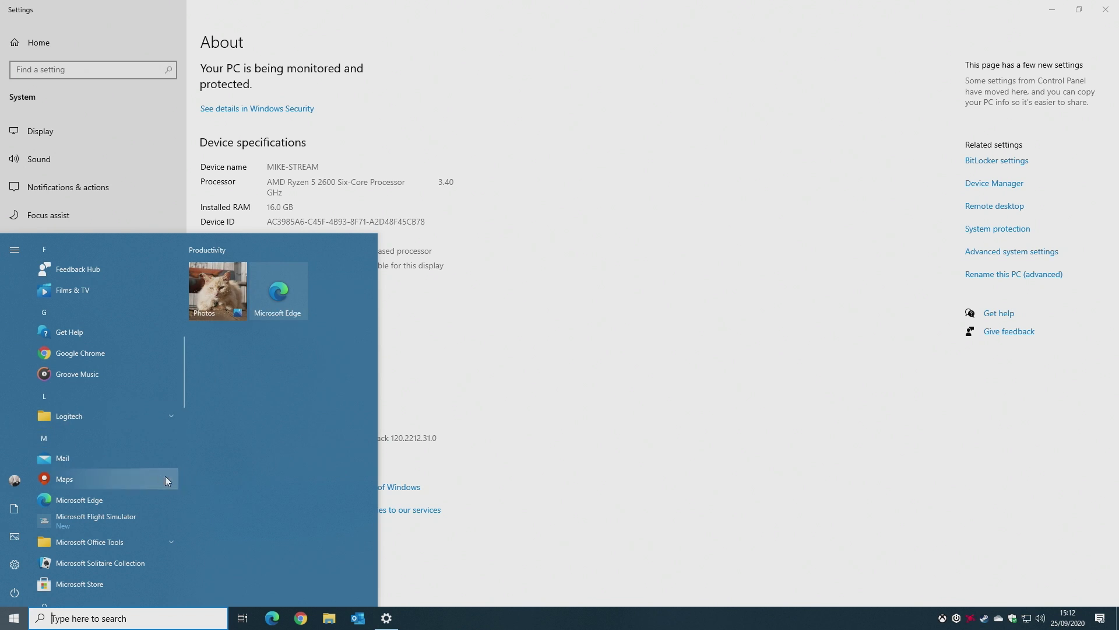
pyautogui.scroll(-7, 127, 475)
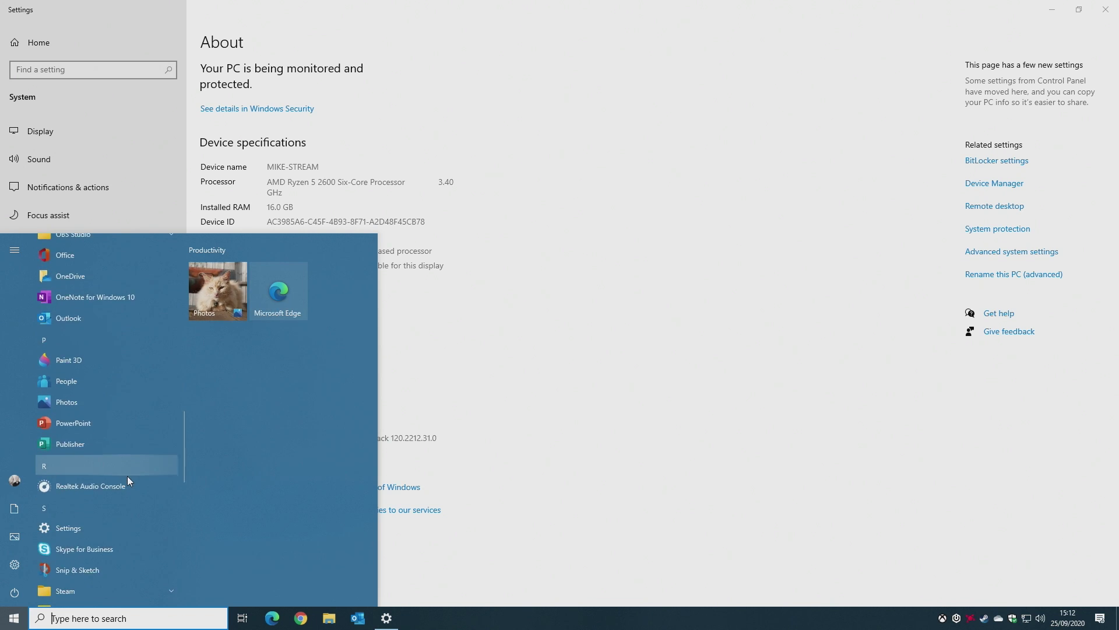
pyautogui.scroll(-3, 127, 476)
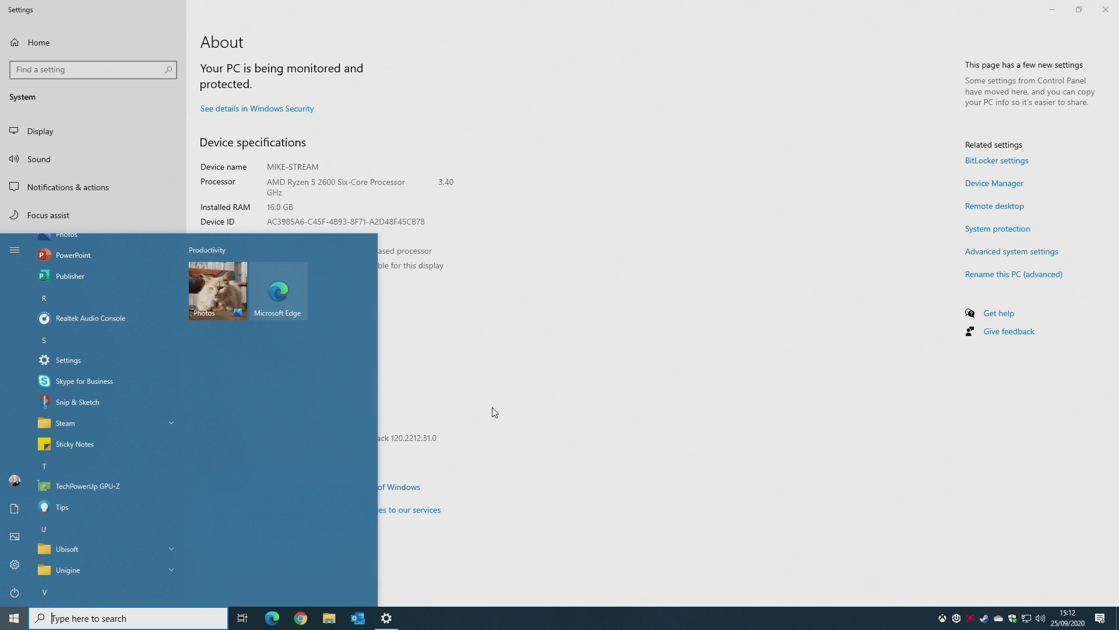
pyautogui.click(537, 398)
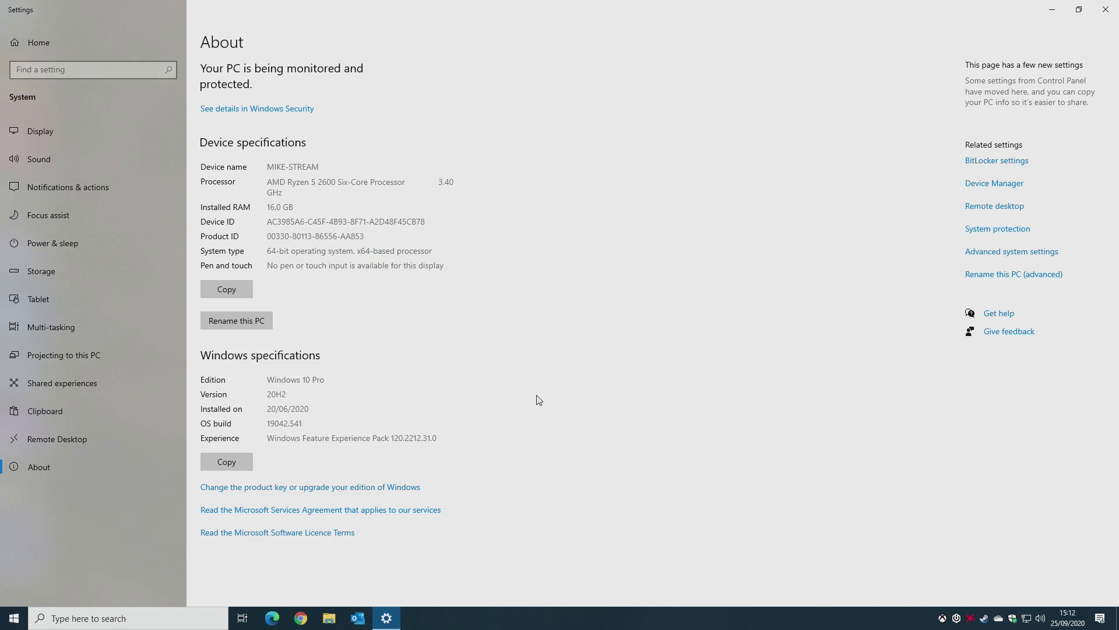
# - Copy the device specifications again, then return Home and open Update & Security
pyautogui.click(233, 296)
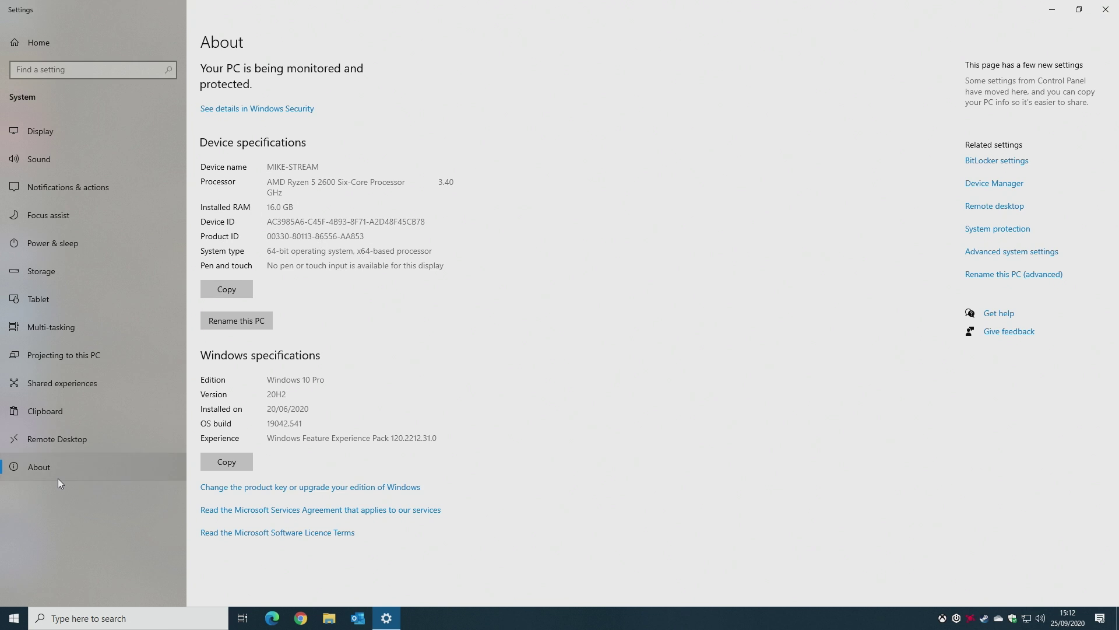
pyautogui.click(21, 45)
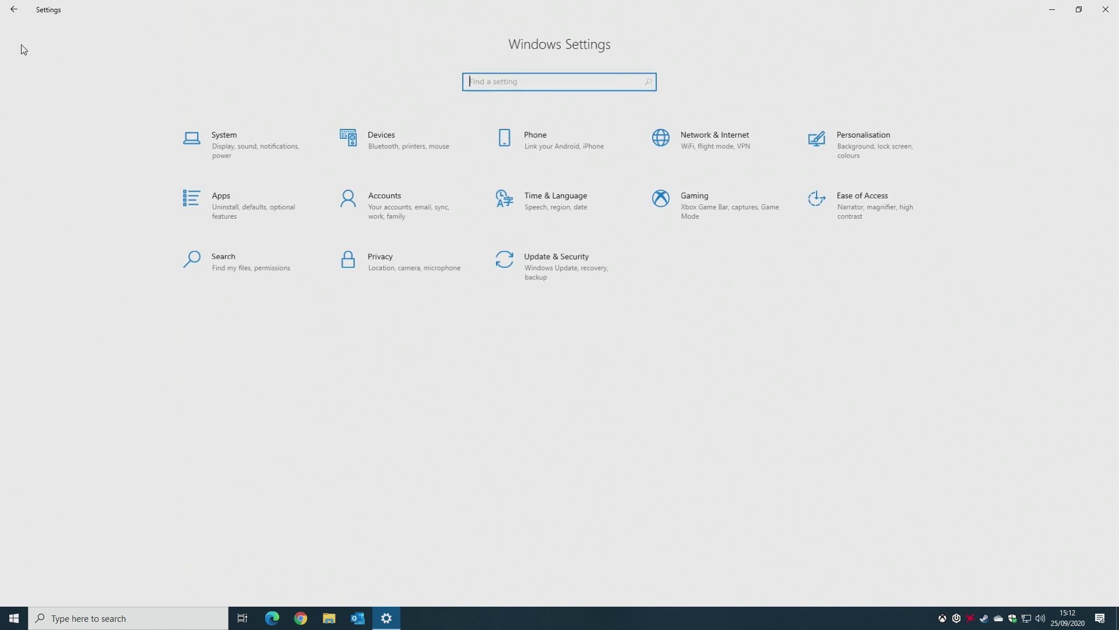
pyautogui.click(516, 268)
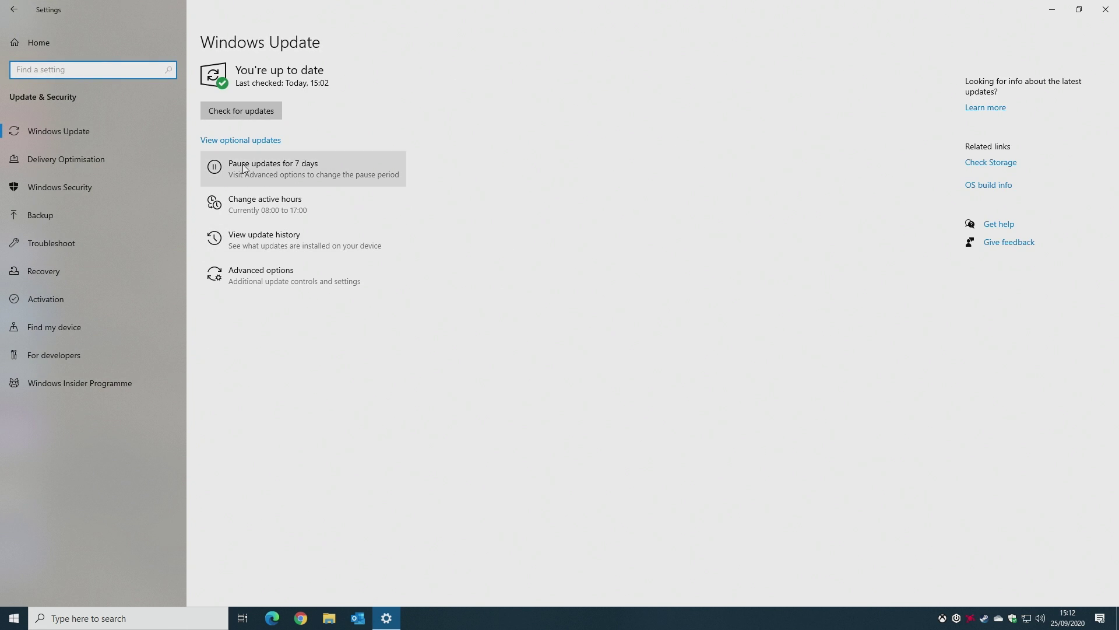
# - On the Windows Insider Programme page, turn 'Stop getting preview builds' On
pyautogui.click(82, 387)
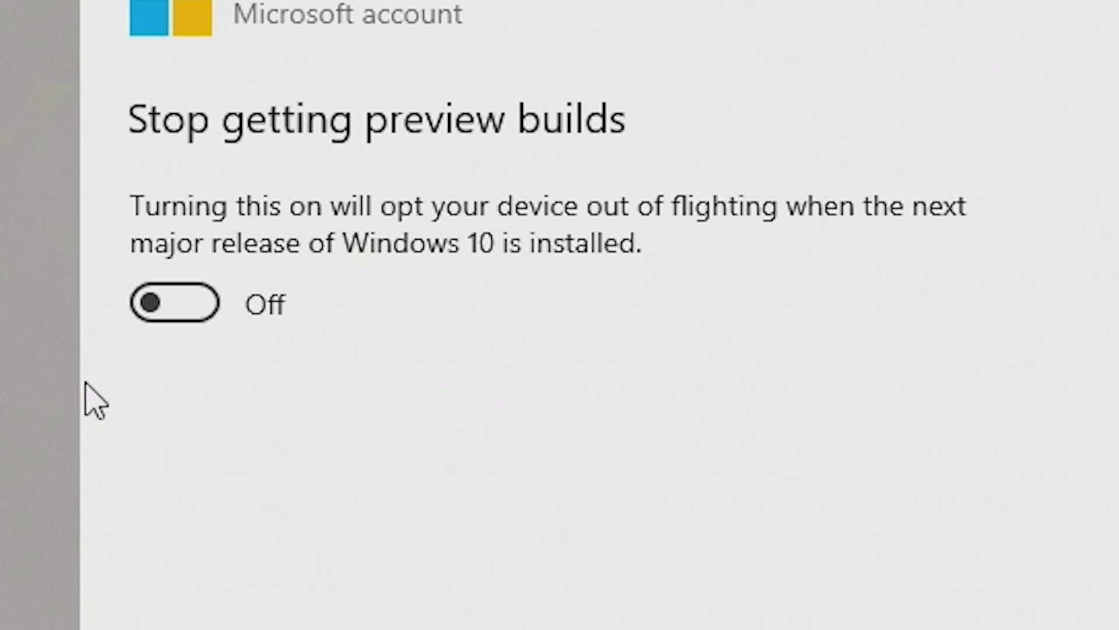
pyautogui.click(180, 317)
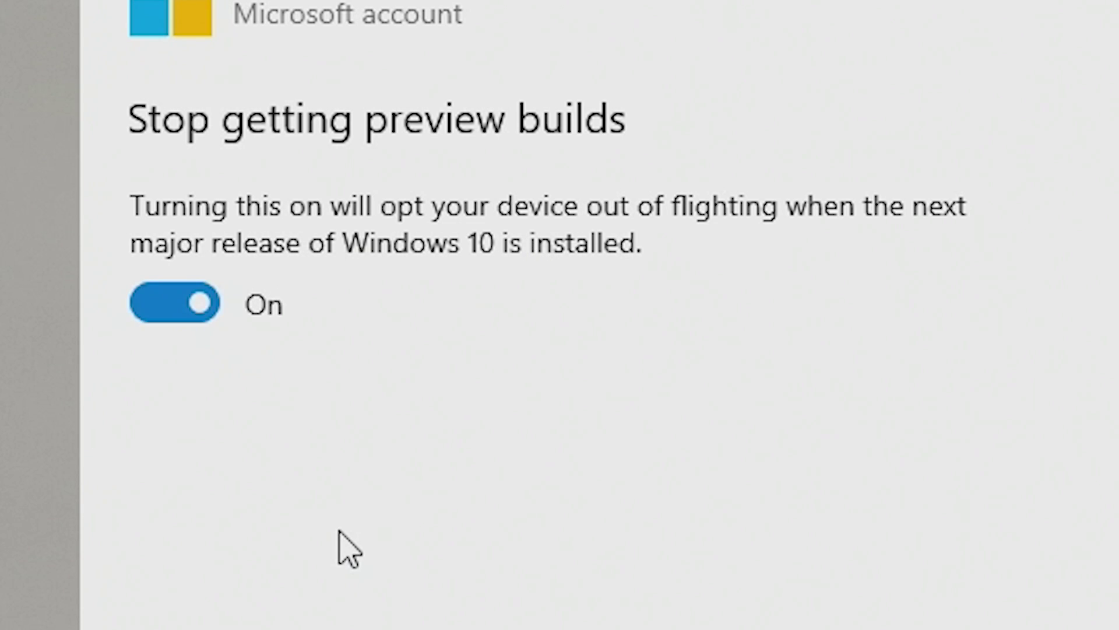